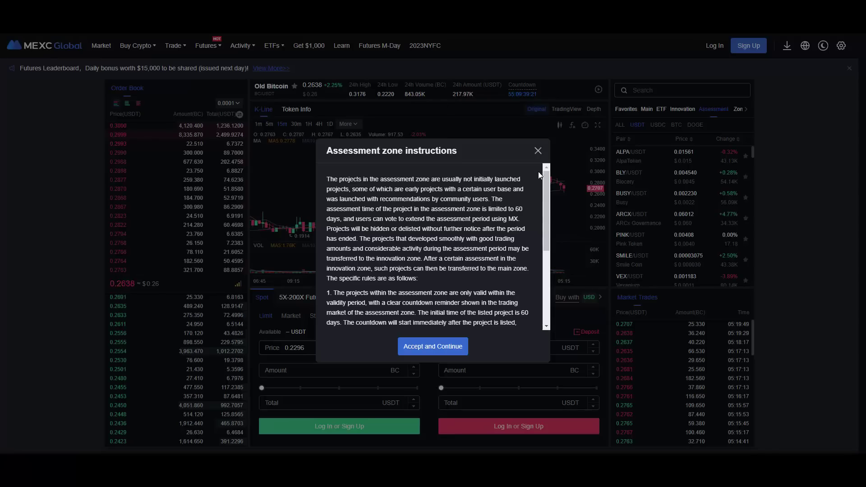
# - Close the Assessment zone instructions modal on MEXC
pyautogui.click(537, 150)
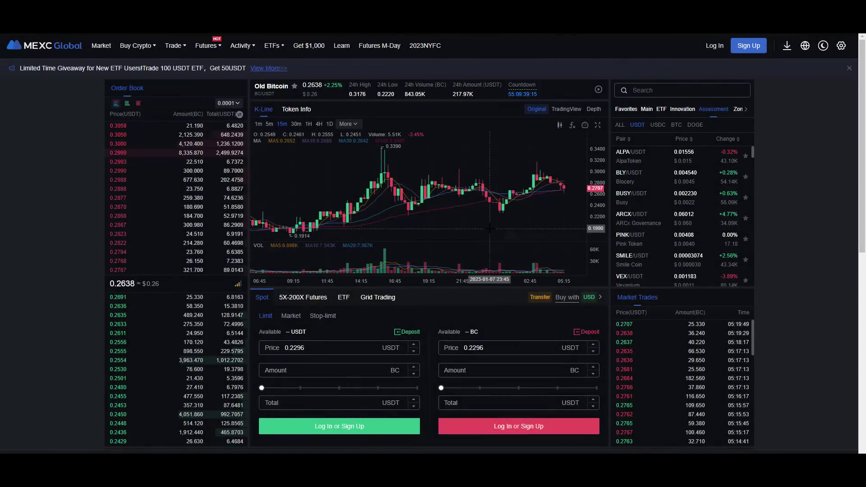
pyautogui.scroll(2, 491, 225)
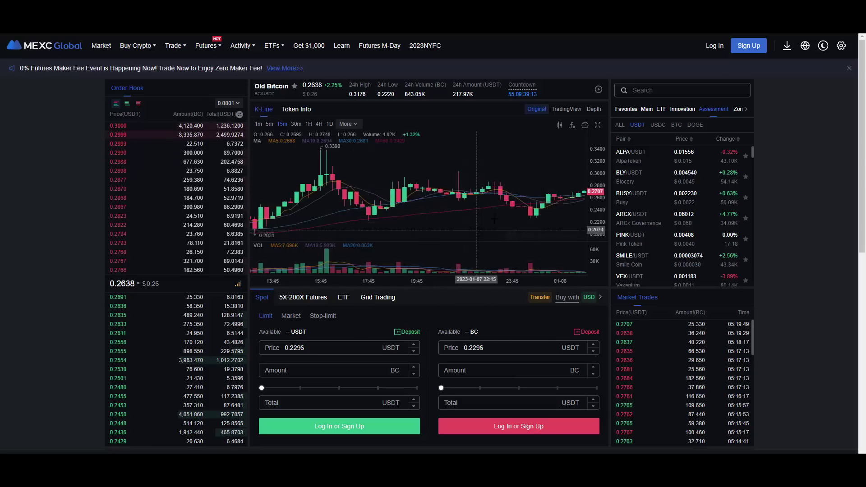
pyautogui.scroll(1, 494, 219)
pyautogui.scroll(1, 473, 210)
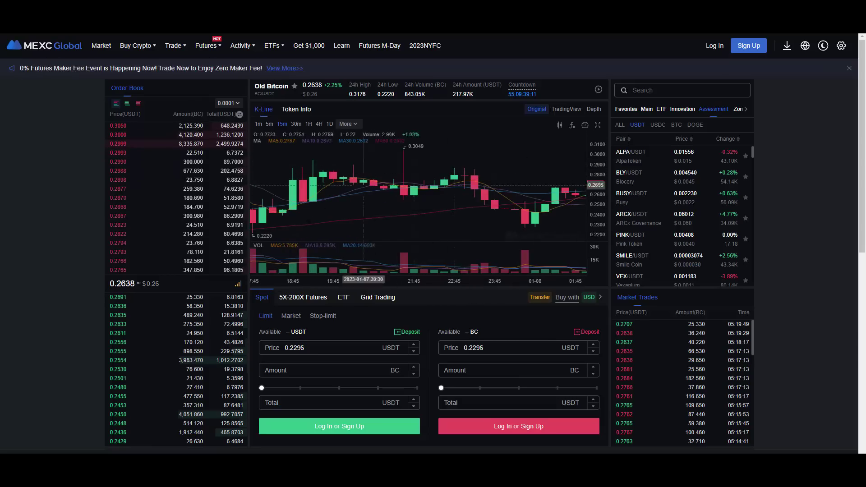
pyautogui.scroll(-1, 480, 228)
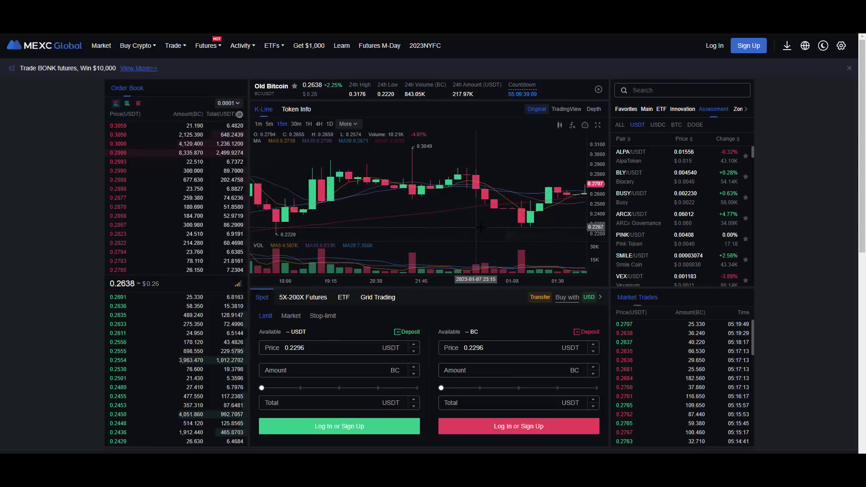
pyautogui.scroll(1, 478, 228)
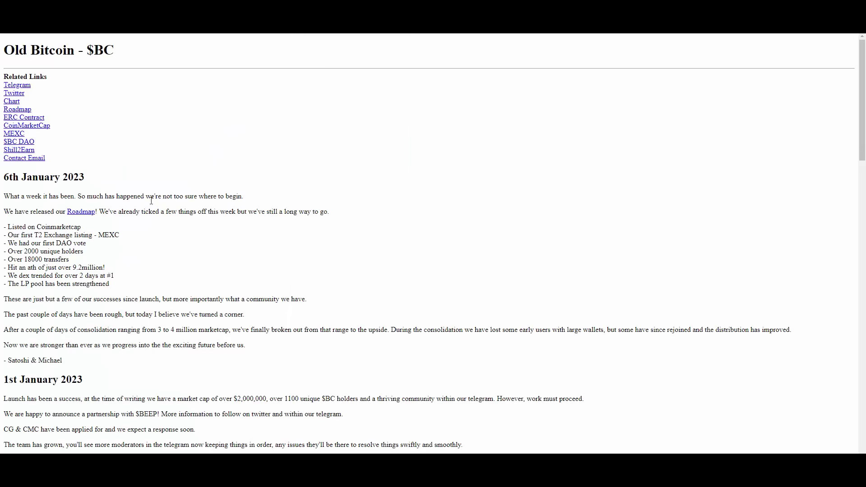
pyautogui.scroll(-5, 136, 182)
pyautogui.scroll(2, 135, 182)
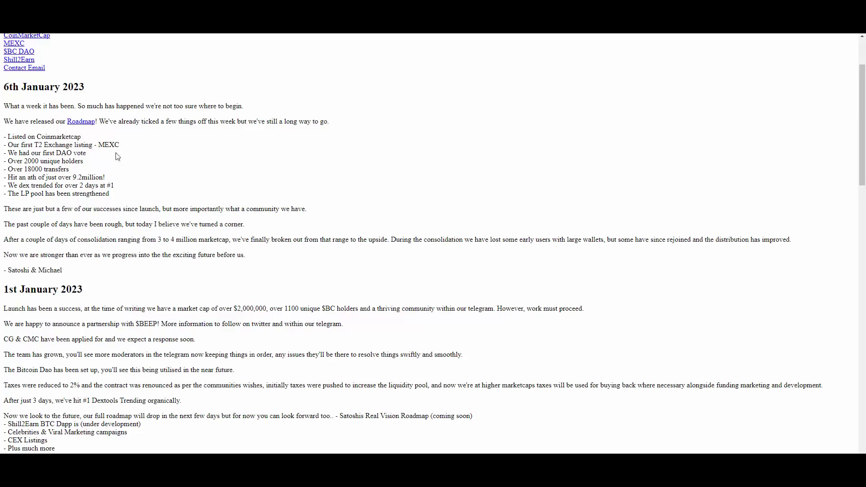
# - Highlight the #1 trending rank and the 6th January 2023 and 28th December 2022 headings while reading
pyautogui.doubleClick(110, 186)
pyautogui.click(69, 185)
pyautogui.moveTo(3, 87); pyautogui.dragTo(82, 88)
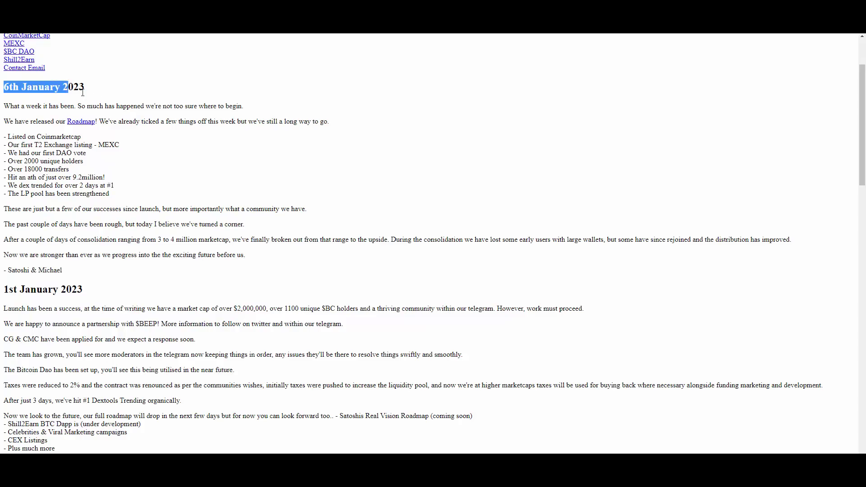
pyautogui.click(122, 94)
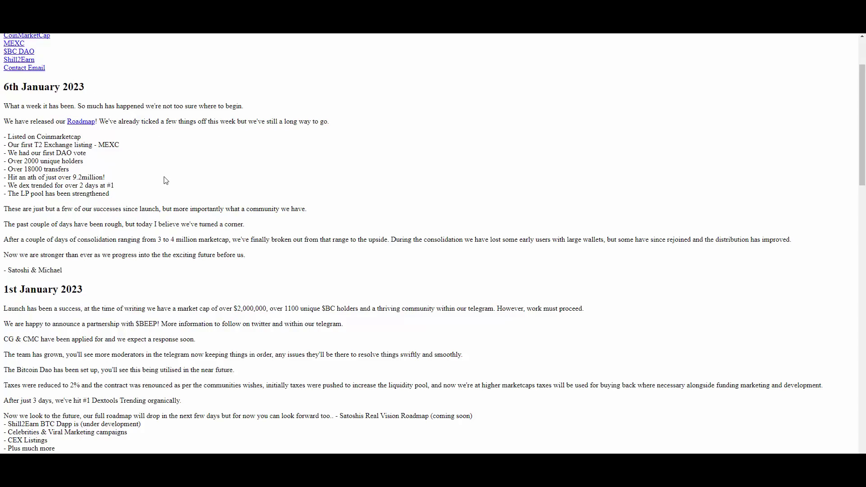
pyautogui.scroll(-3, 167, 180)
pyautogui.scroll(-2, 140, 218)
pyautogui.scroll(-3, 129, 217)
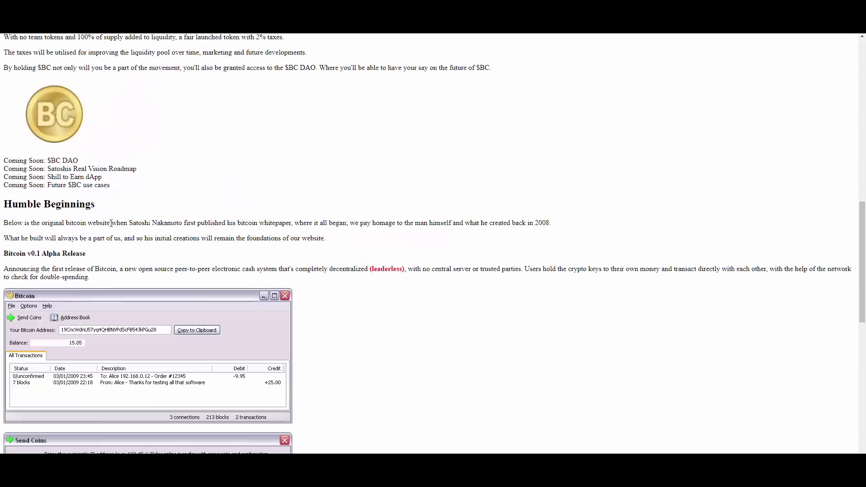
pyautogui.scroll(4, 135, 209)
pyautogui.moveTo(84, 217); pyautogui.dragTo(4, 206)
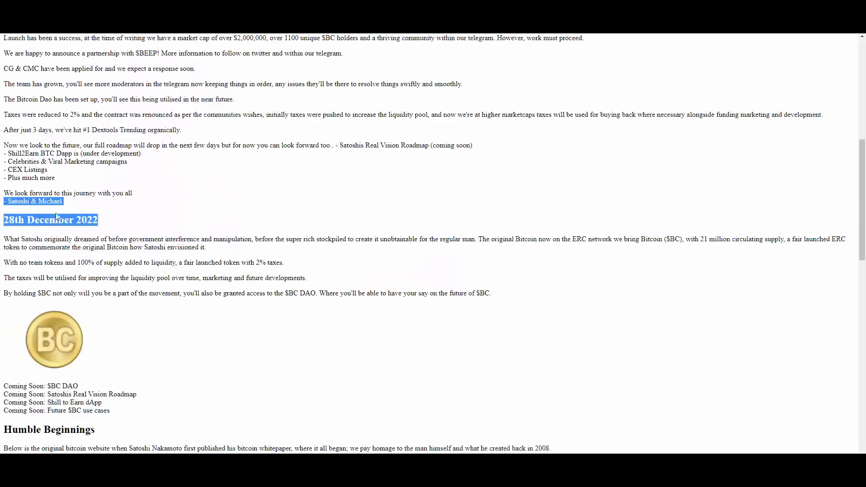
pyautogui.click(128, 216)
pyautogui.scroll(-2, 122, 248)
pyautogui.scroll(-2, 99, 254)
pyautogui.scroll(-1, 99, 254)
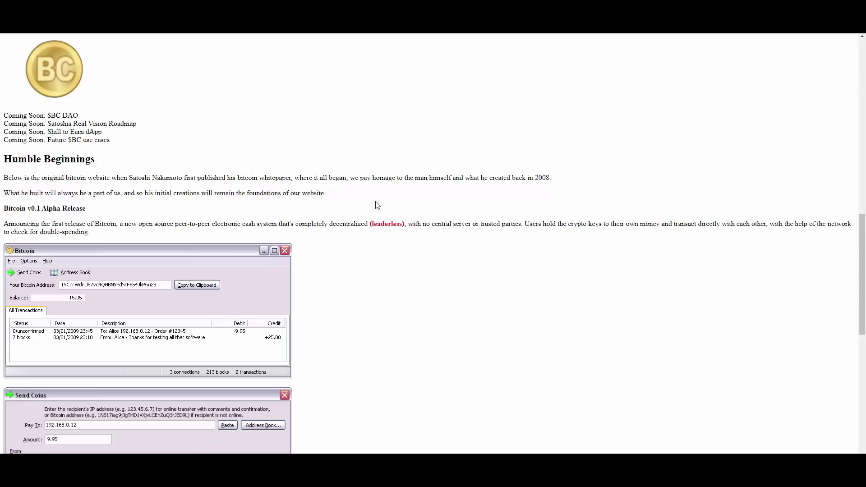
pyautogui.scroll(-3, 181, 188)
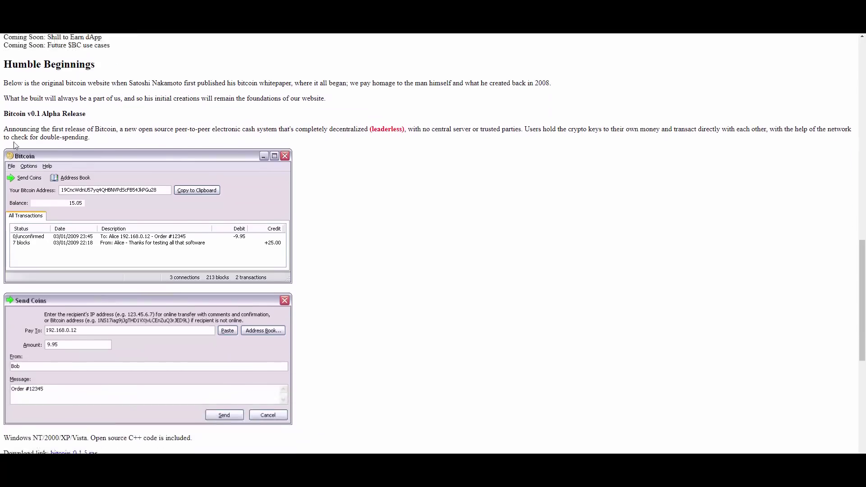
pyautogui.scroll(1, 13, 131)
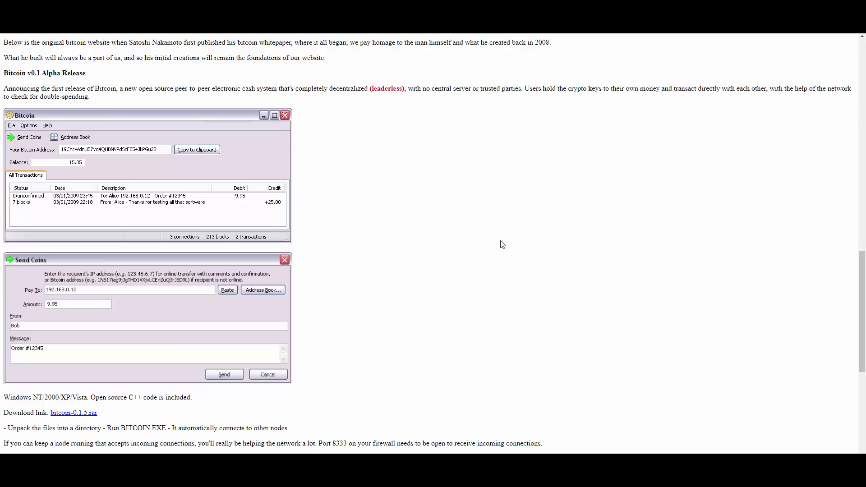
pyautogui.scroll(-10, 405, 209)
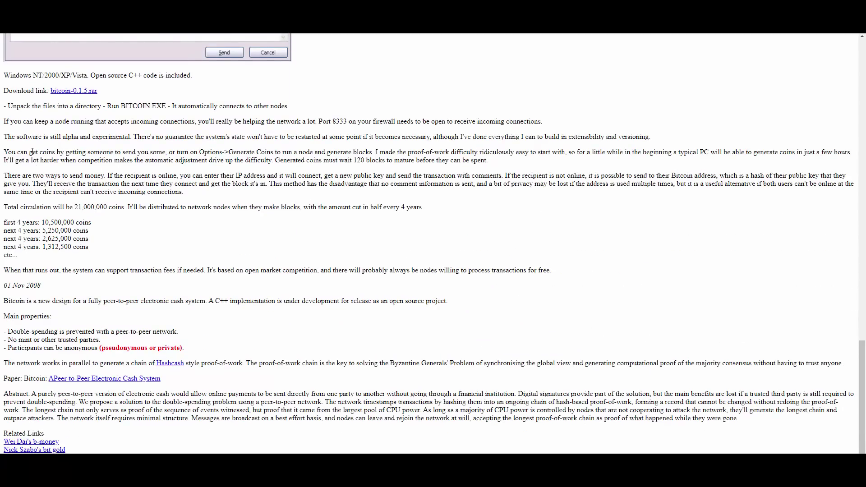
pyautogui.scroll(2, 304, 250)
pyautogui.scroll(4, 347, 259)
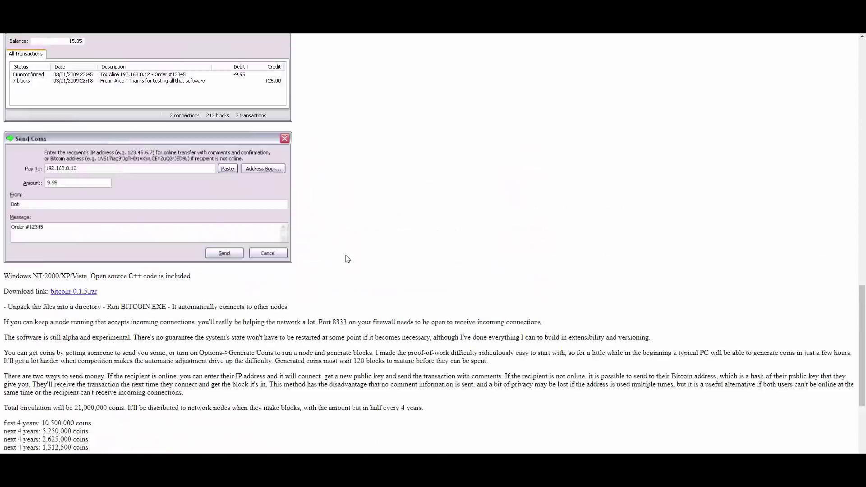
pyautogui.scroll(10, 347, 259)
pyautogui.scroll(5, 343, 257)
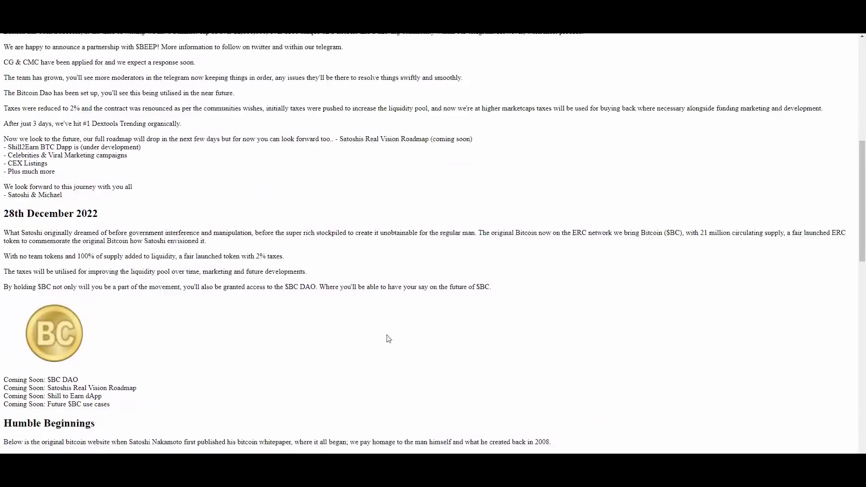
pyautogui.scroll(1, 389, 339)
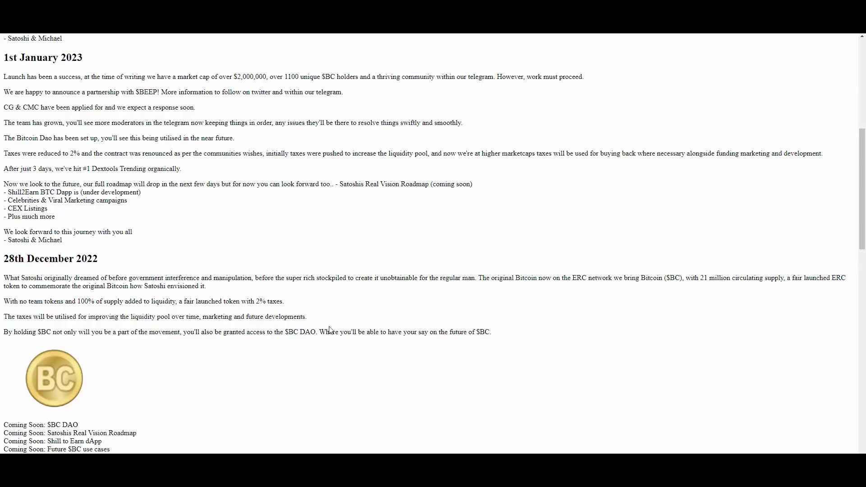
pyautogui.scroll(2, 68, 306)
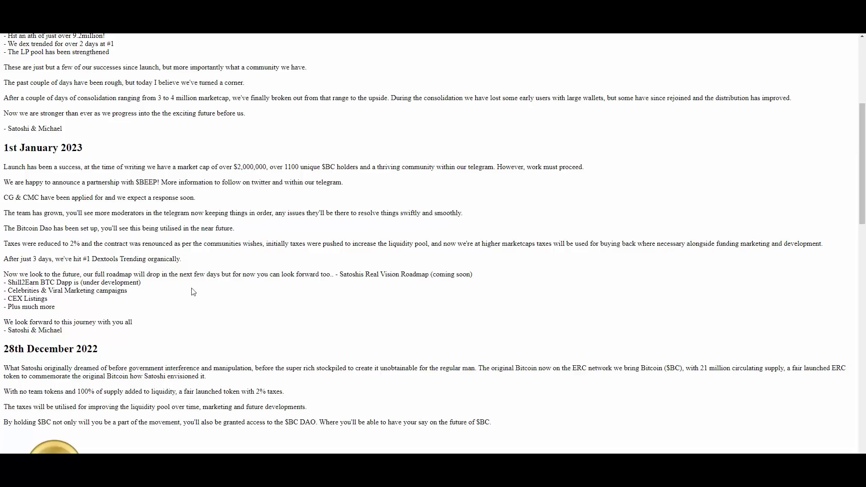
pyautogui.scroll(3, 194, 291)
pyautogui.moveTo(169, 349); pyautogui.dragTo(56, 343)
# - Highlight the Dextools Trending text and the 'not knowing where to begin' sentence in the January updates
pyautogui.click(56, 343)
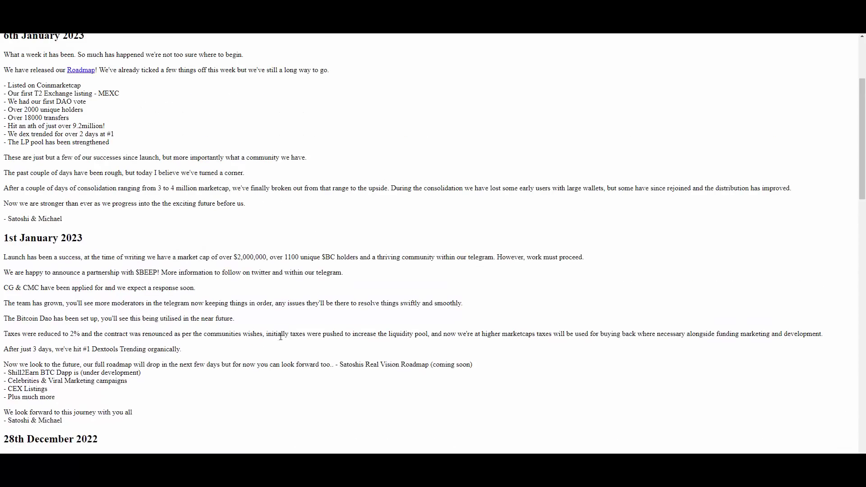
pyautogui.scroll(5, 227, 261)
pyautogui.scroll(-5, 267, 314)
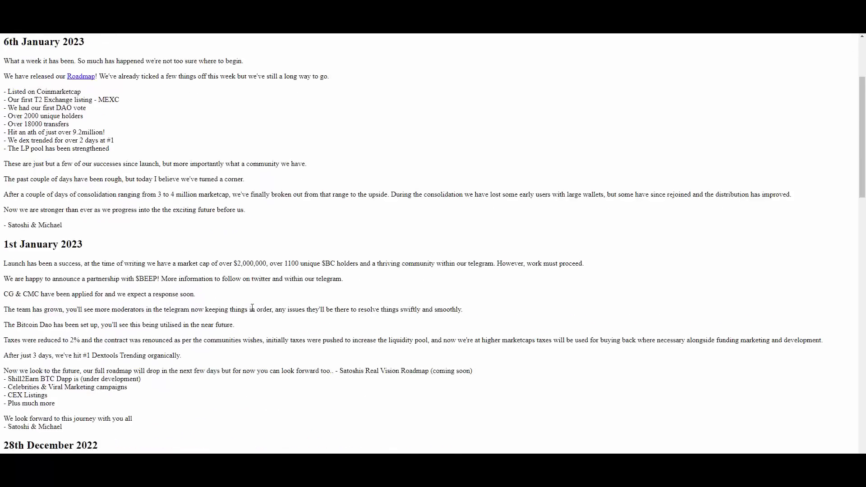
pyautogui.scroll(5, 357, 309)
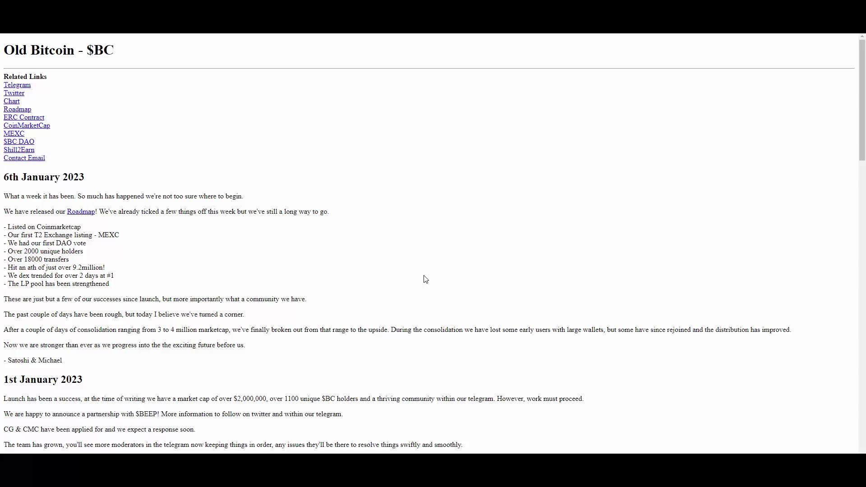
pyautogui.moveTo(243, 196); pyautogui.dragTo(78, 196)
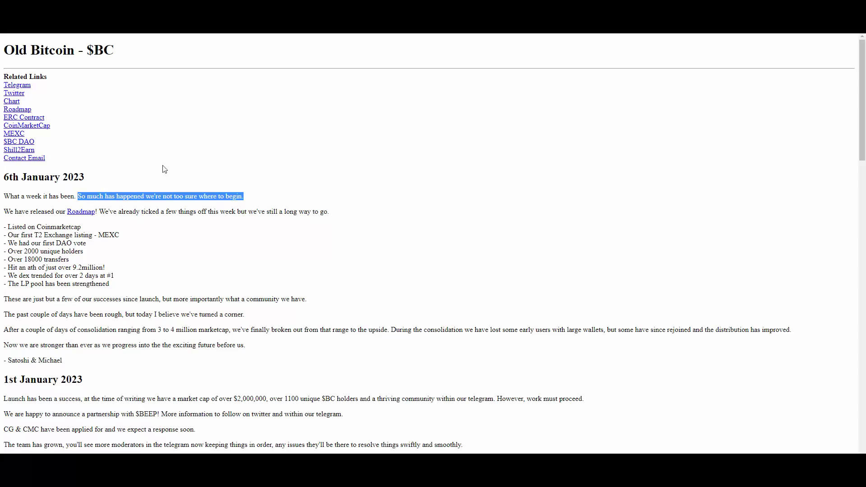
pyautogui.click(232, 157)
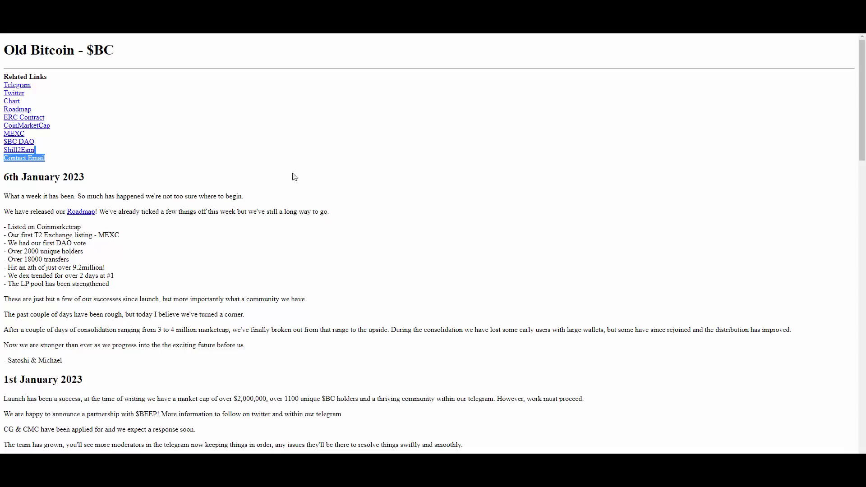
# - Open the Old Bitcoin $BC Twitter profile, dismiss the sign-in prompt and follow the account
pyautogui.click(295, 175)
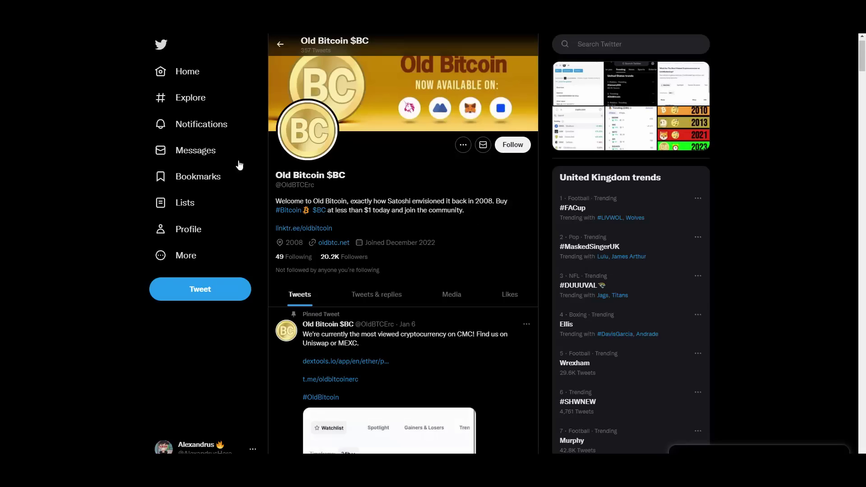
pyautogui.scroll(-5, 237, 166)
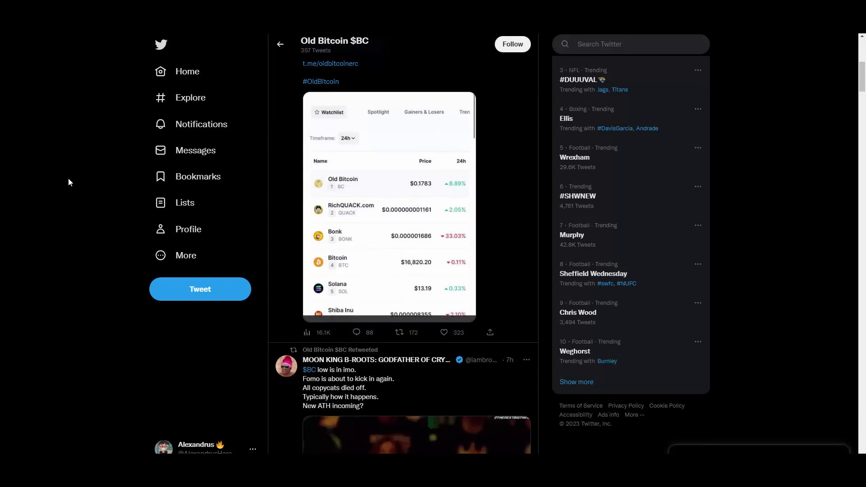
pyautogui.scroll(1, 70, 189)
pyautogui.scroll(-3, 61, 192)
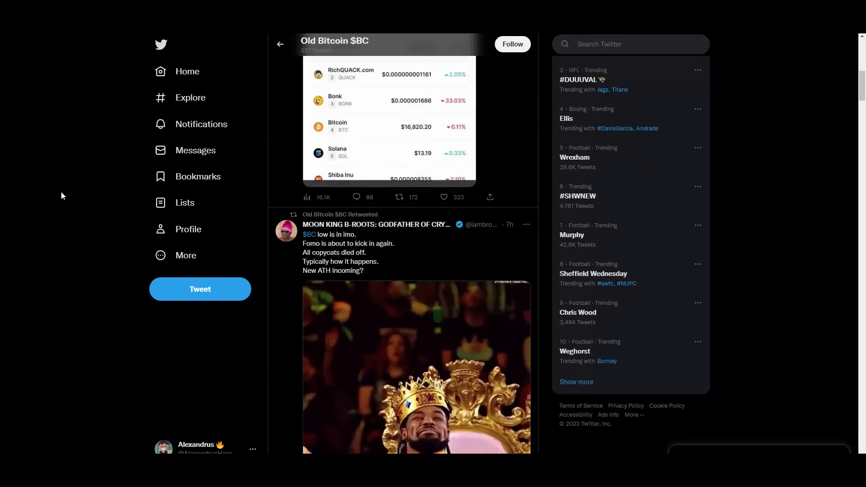
pyautogui.scroll(2, 65, 161)
pyautogui.scroll(1, 65, 163)
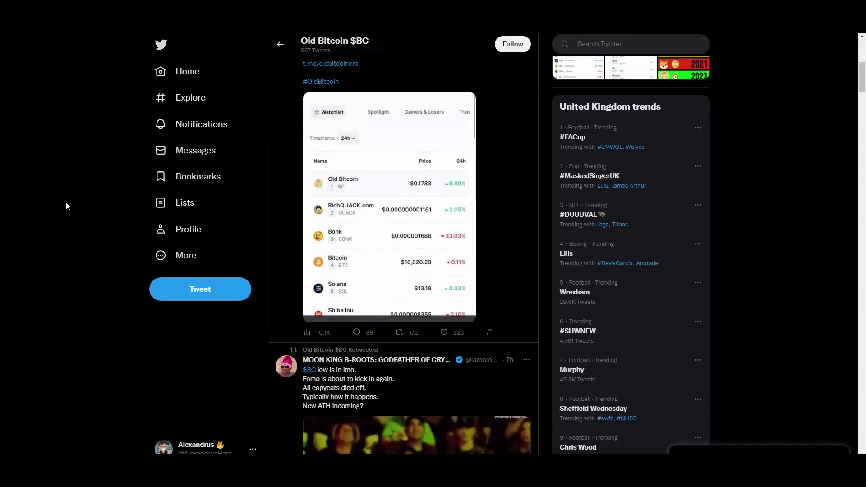
pyautogui.scroll(-2, 66, 202)
pyautogui.scroll(-1, 65, 201)
pyautogui.scroll(-3, 66, 195)
pyautogui.scroll(-3, 66, 190)
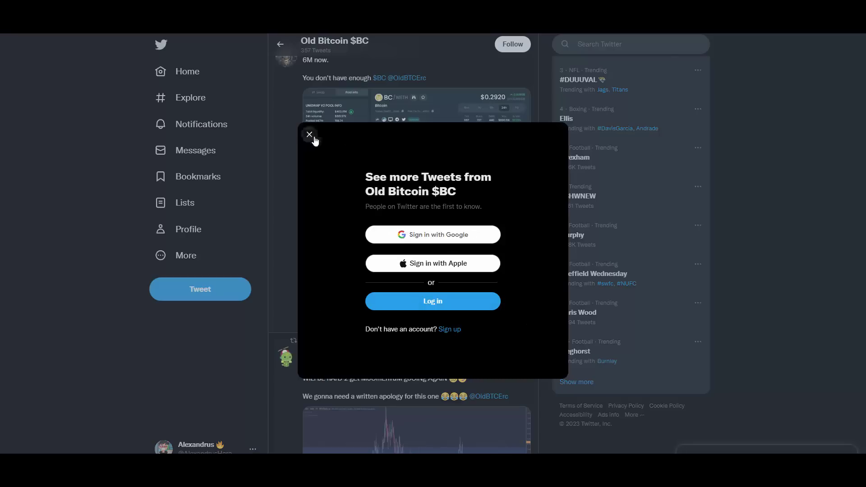
pyautogui.click(310, 135)
pyautogui.scroll(5, 516, 263)
pyautogui.scroll(5, 517, 262)
pyautogui.scroll(5, 516, 262)
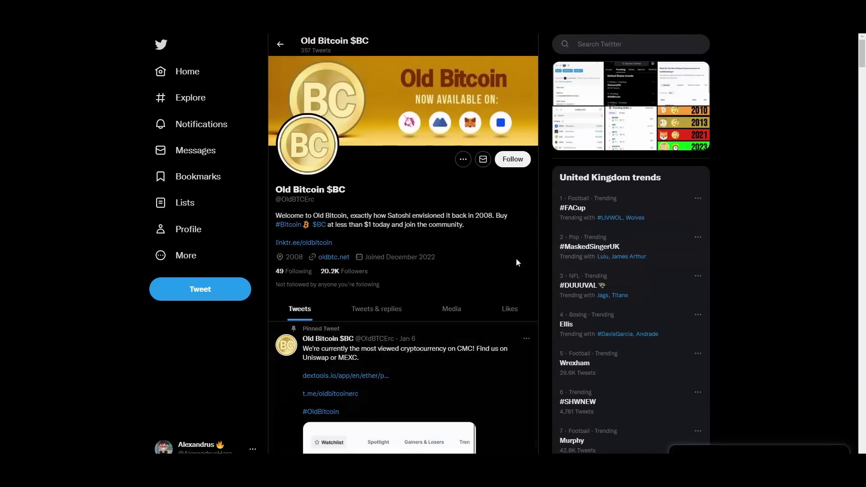
pyautogui.click(512, 159)
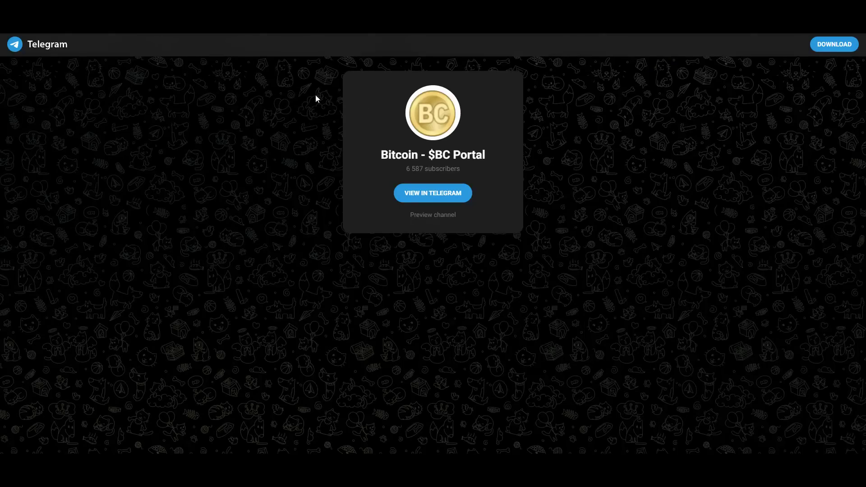
# - Highlight the Bitcoin - $BC Portal channel's subscriber count and title on Telegram
pyautogui.tripleClick(473, 167)
pyautogui.click(510, 168)
pyautogui.moveTo(488, 156); pyautogui.dragTo(426, 157)
pyautogui.click(526, 156)
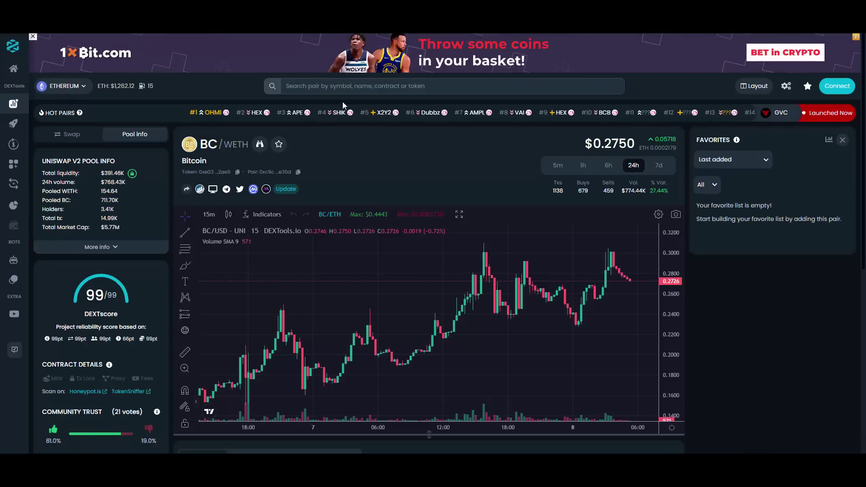
pyautogui.scroll(-5, 500, 284)
pyautogui.scroll(-2, 486, 269)
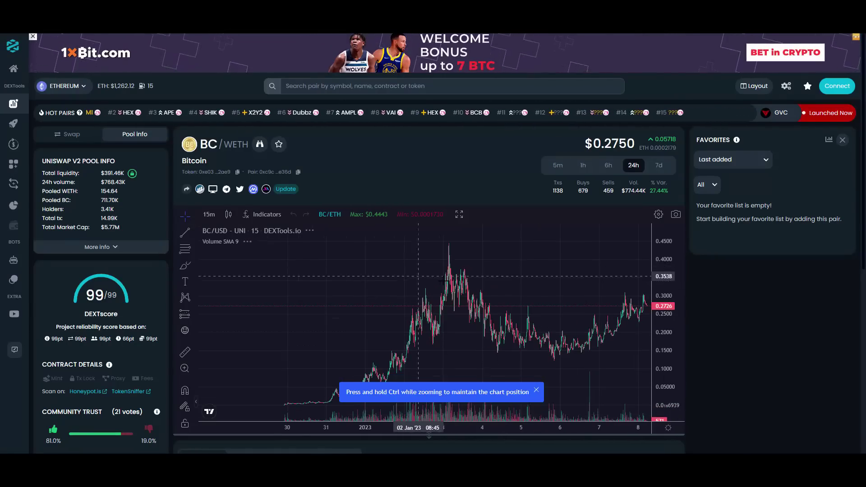
pyautogui.hscroll(-3, 448, 253)
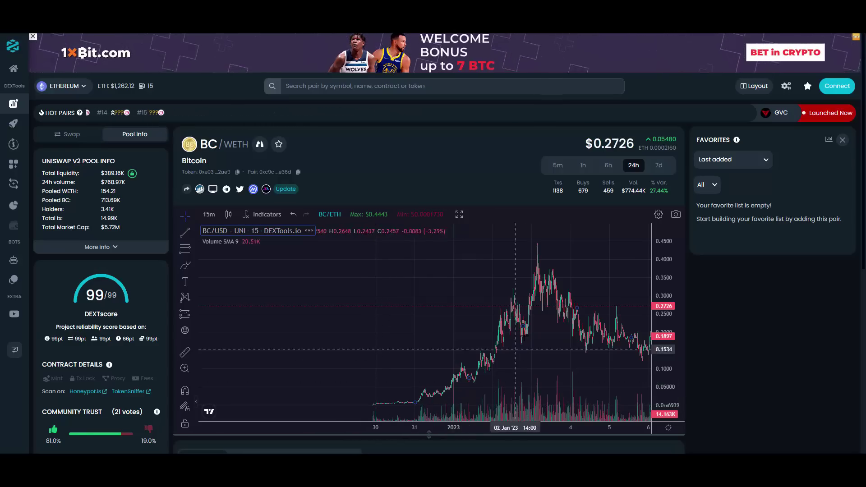
pyautogui.scroll(5, 419, 315)
pyautogui.scroll(2, 419, 315)
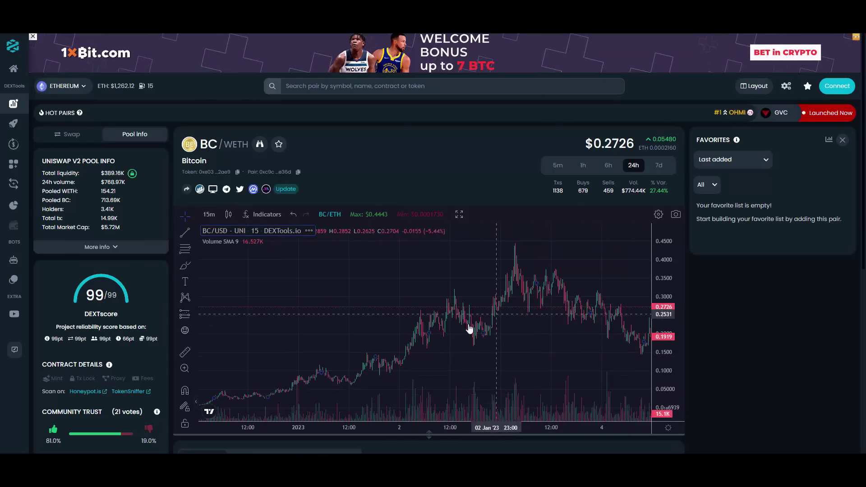
pyautogui.scroll(3, 467, 328)
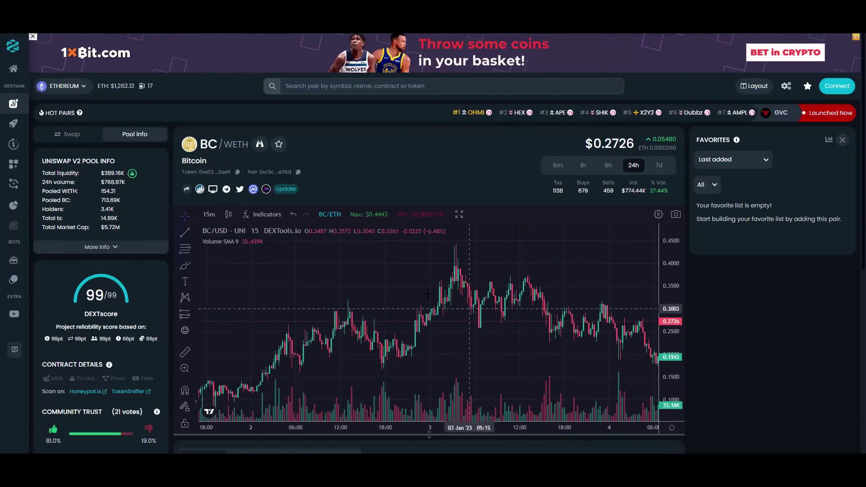
pyautogui.scroll(-2, 523, 278)
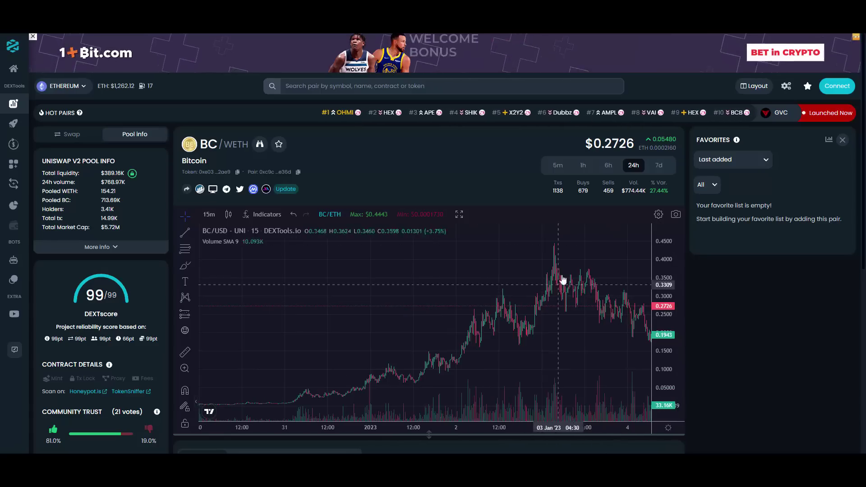
pyautogui.scroll(2, 560, 280)
# - Pan the BC/WETH candlestick chart to show 3–5 January
pyautogui.moveTo(465, 245); pyautogui.dragTo(374, 286)
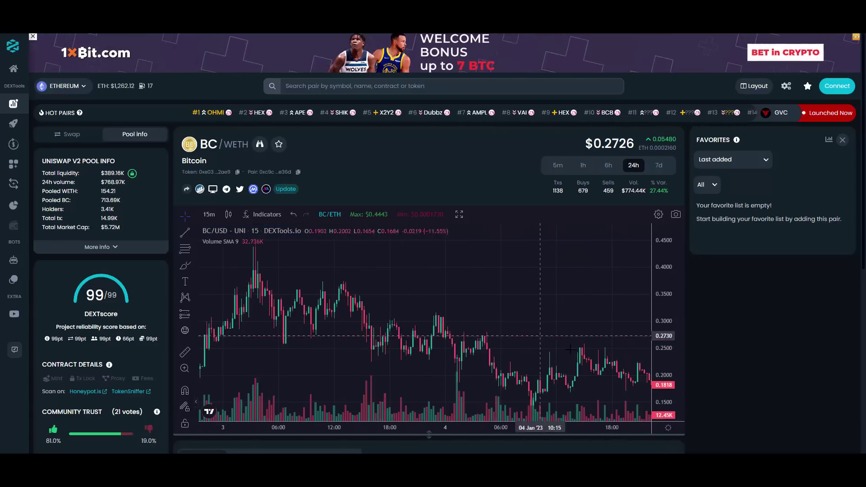
pyautogui.scroll(-3, 512, 336)
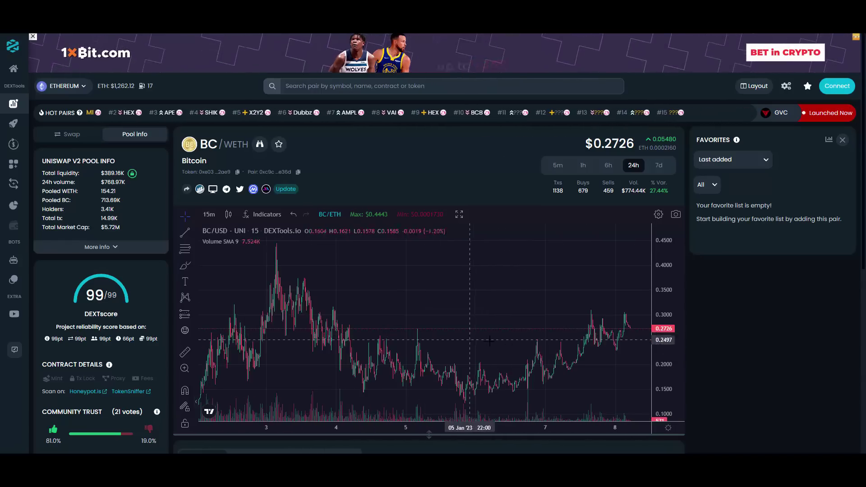
pyautogui.scroll(-3, 514, 310)
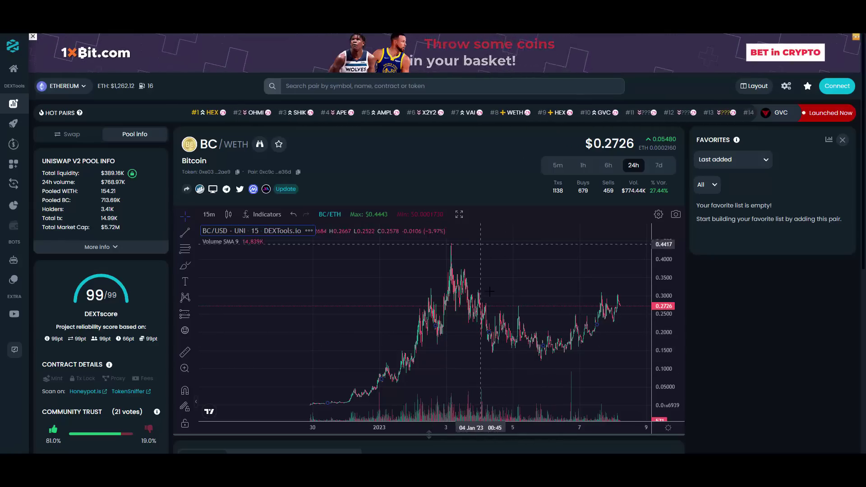
pyautogui.scroll(2, 575, 340)
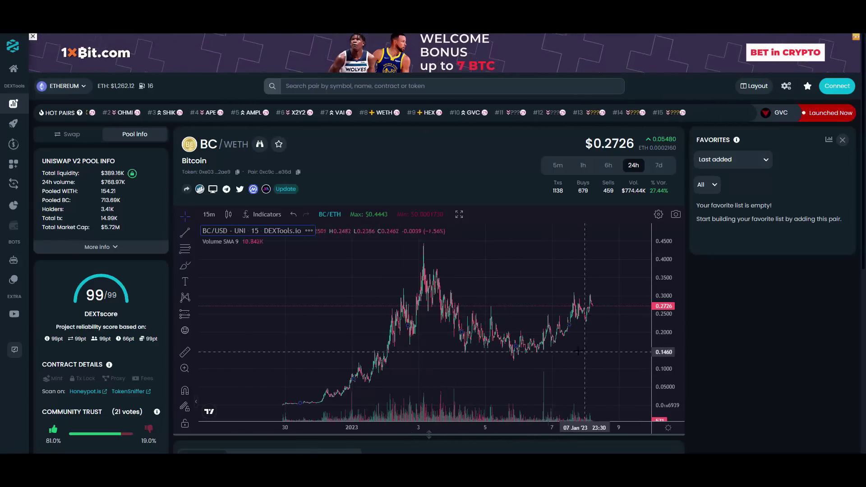
pyautogui.scroll(2, 528, 318)
pyautogui.scroll(2, 428, 346)
pyautogui.scroll(-2, 436, 342)
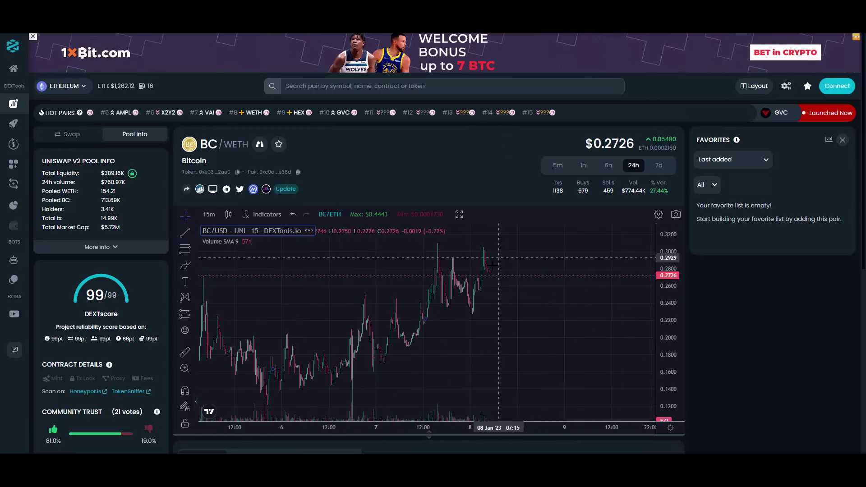
pyautogui.scroll(-2, 586, 344)
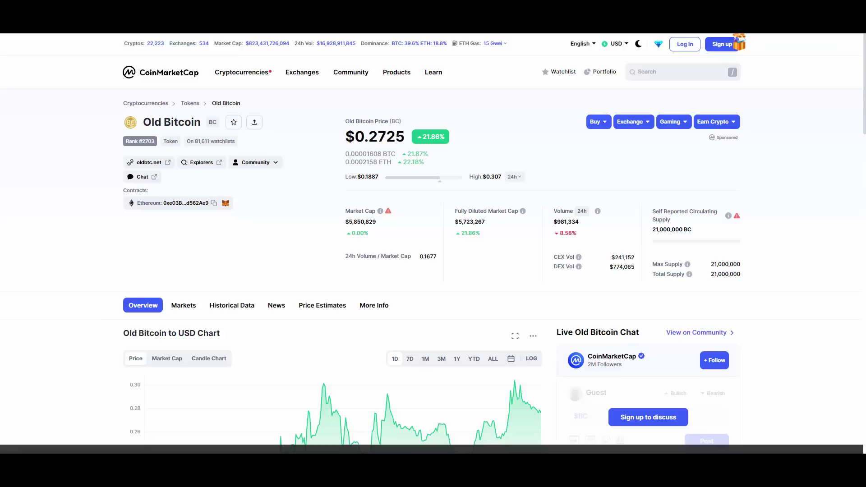
# - Highlight the $981,334 24h volume and the 81,611 watchlists count on CoinMarketCap
pyautogui.doubleClick(565, 222)
pyautogui.click(585, 228)
pyautogui.tripleClick(199, 141)
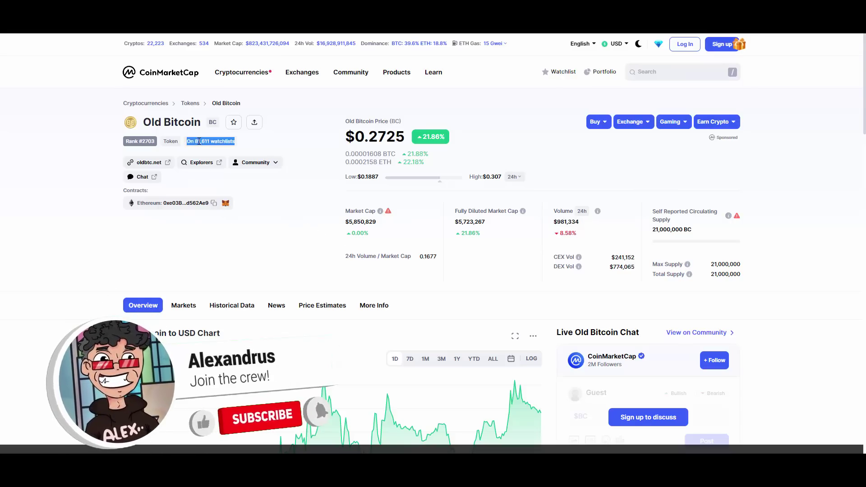
pyautogui.click(440, 189)
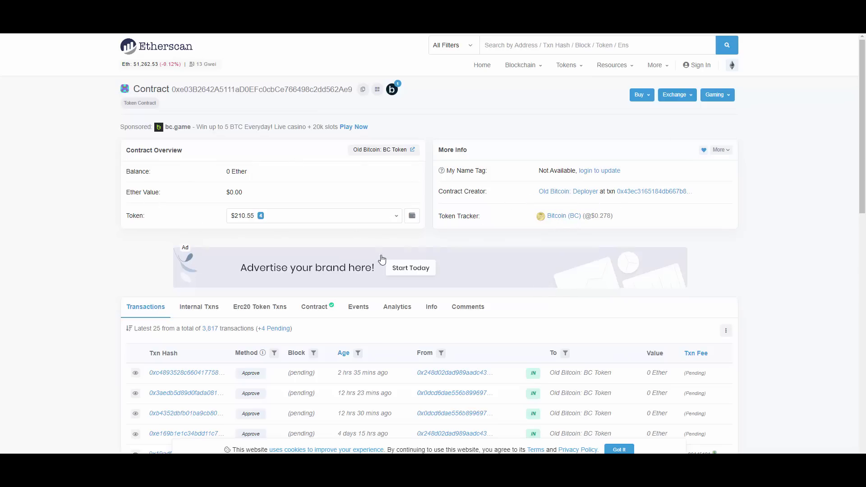
# - Highlight the $0.278 token price and open the Bitcoin (BC) token tracker page on Etherscan
pyautogui.doubleClick(609, 215)
pyautogui.click(555, 217)
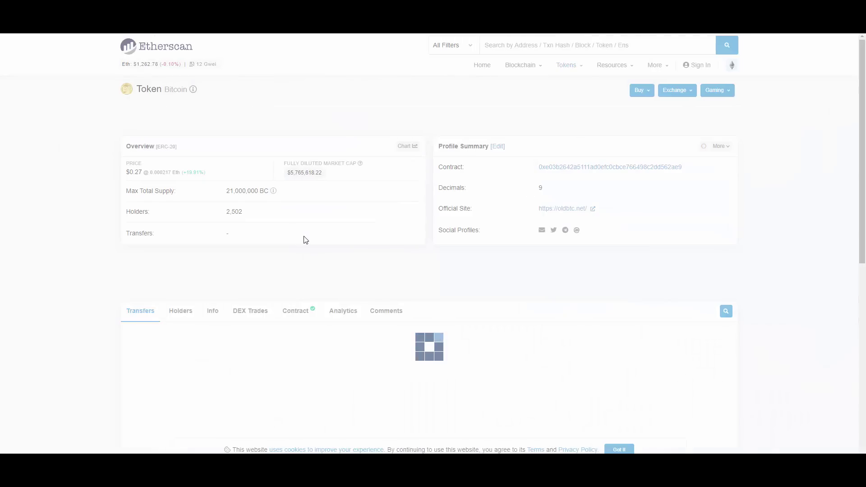